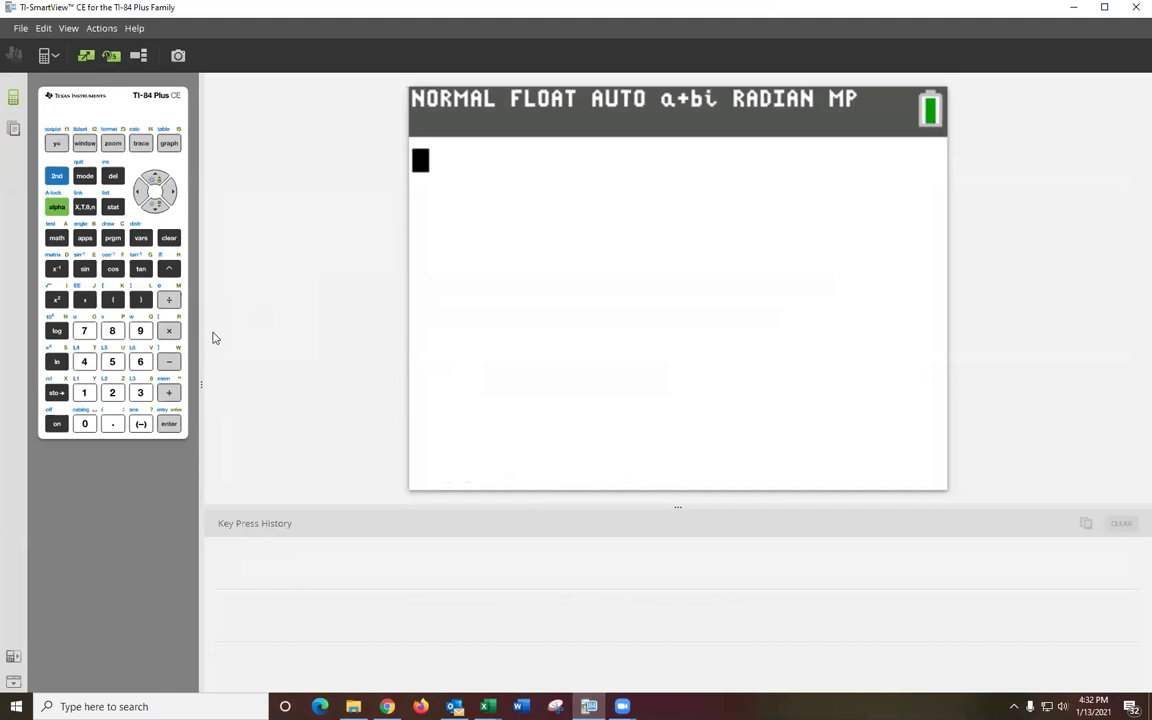
- Begin the expression by keying in −5−4(3+ on the emulator keypad
click(140, 424)
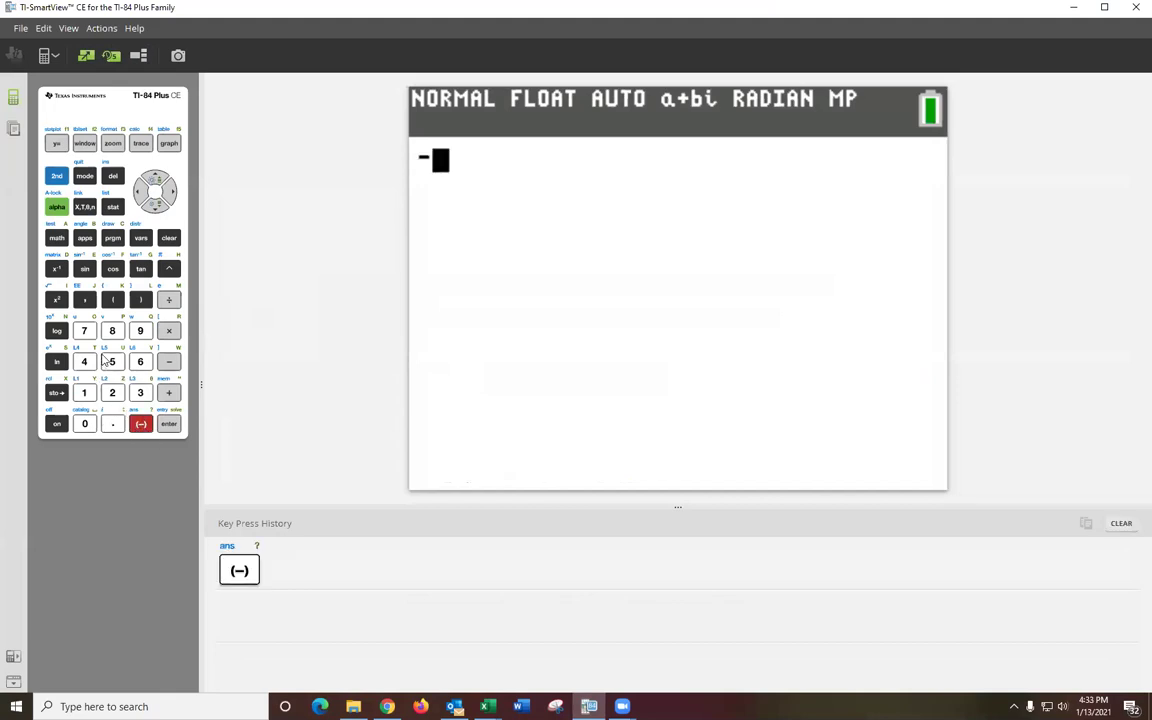
click(113, 363)
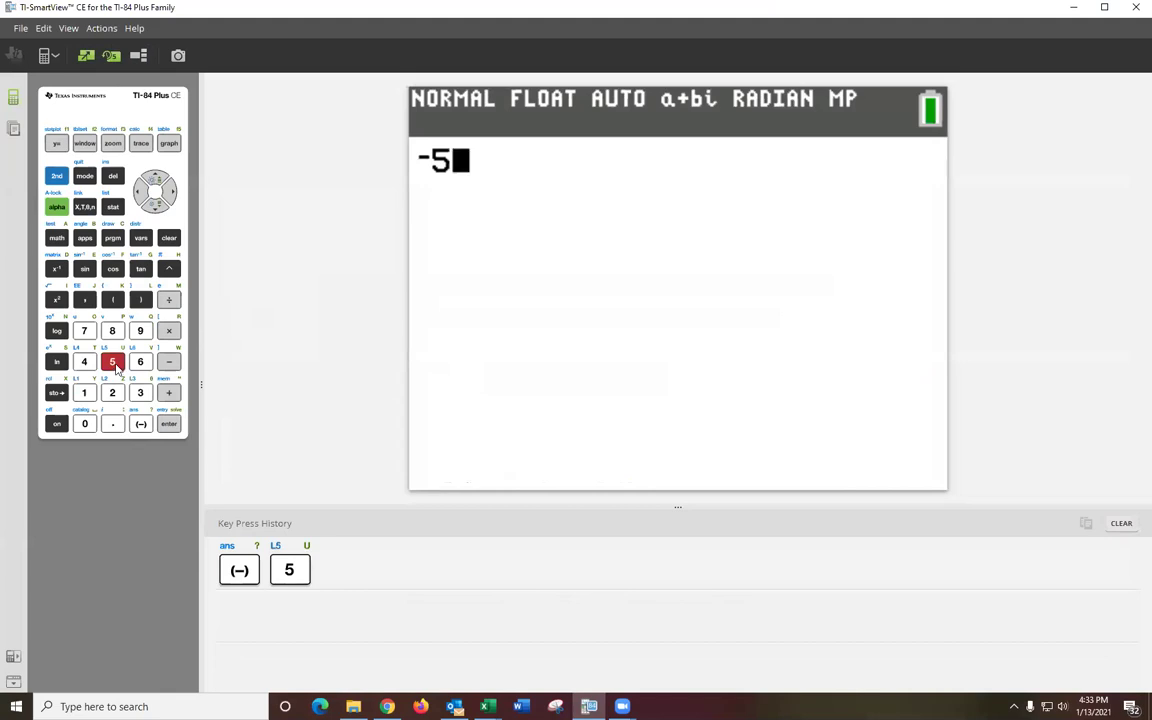
click(168, 362)
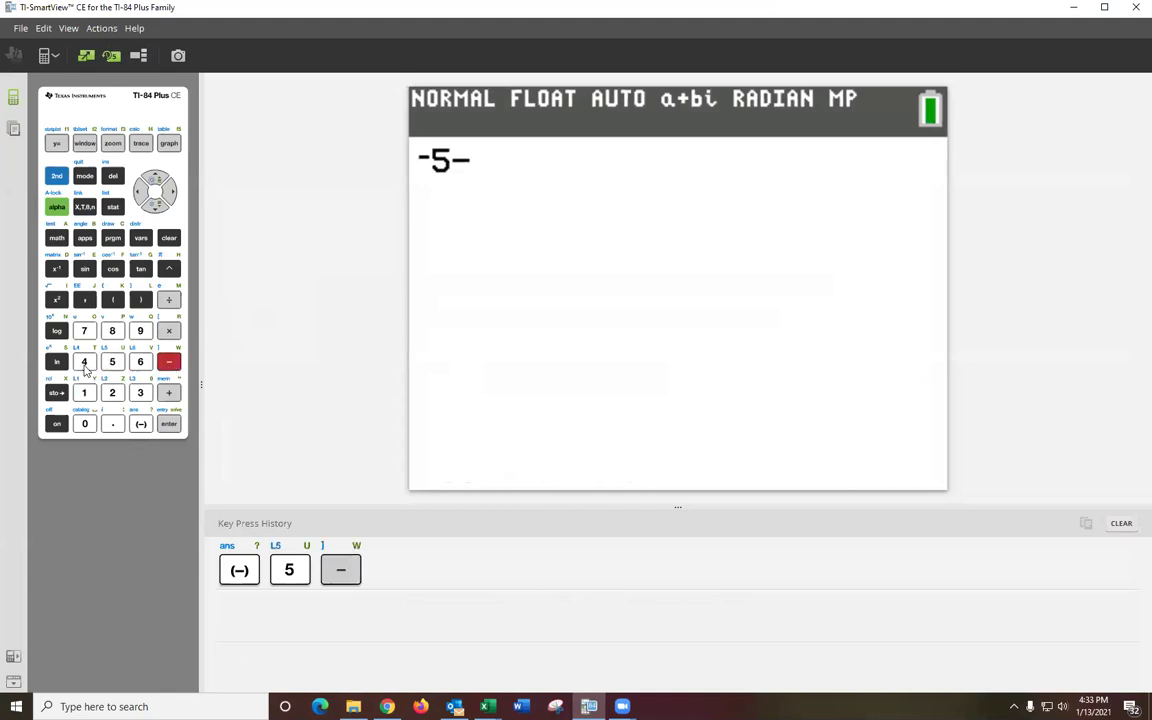
text(4)
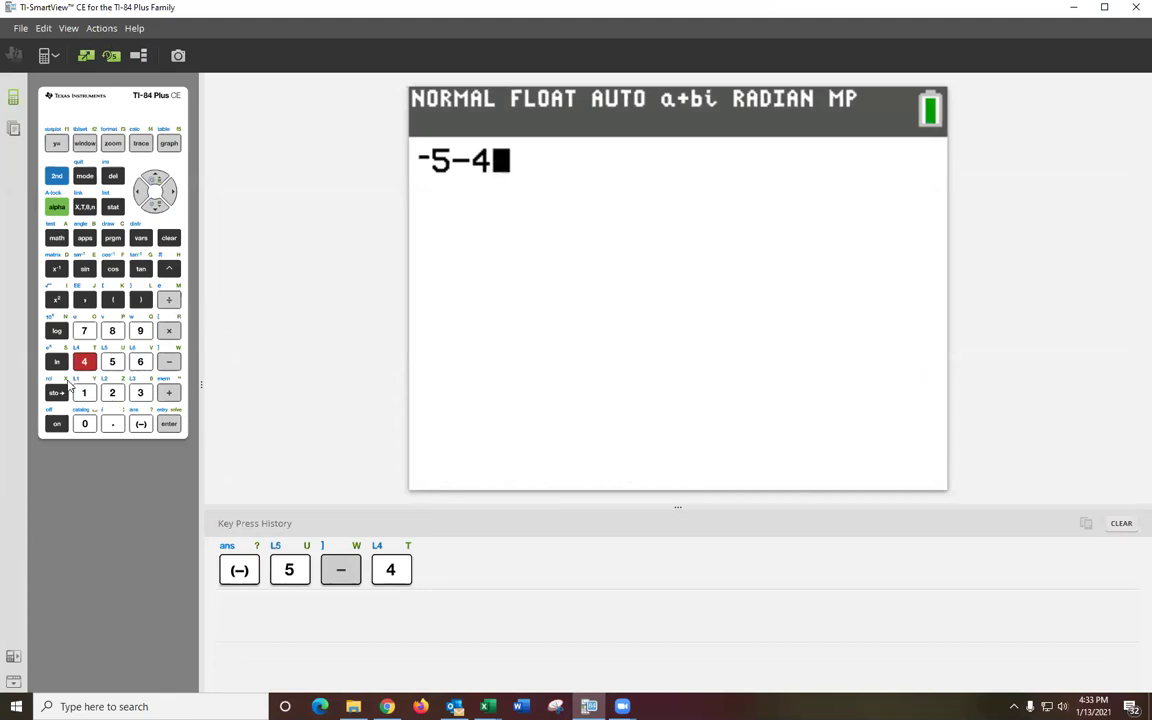
click(113, 302)
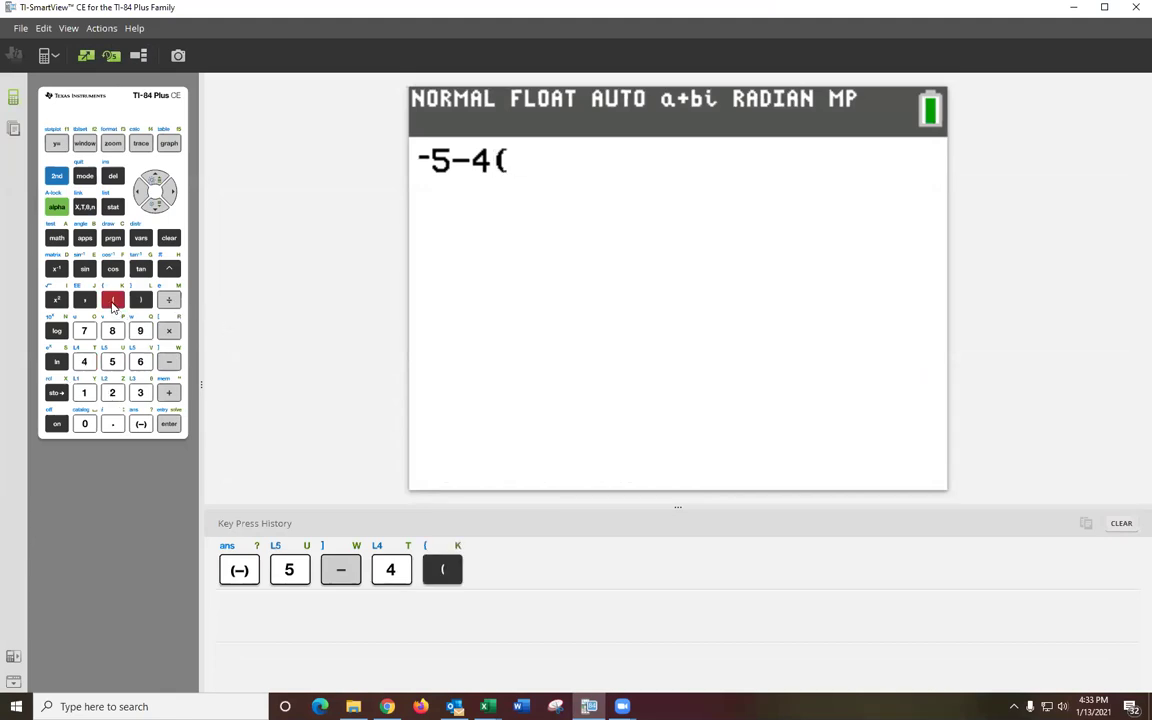
click(140, 392)
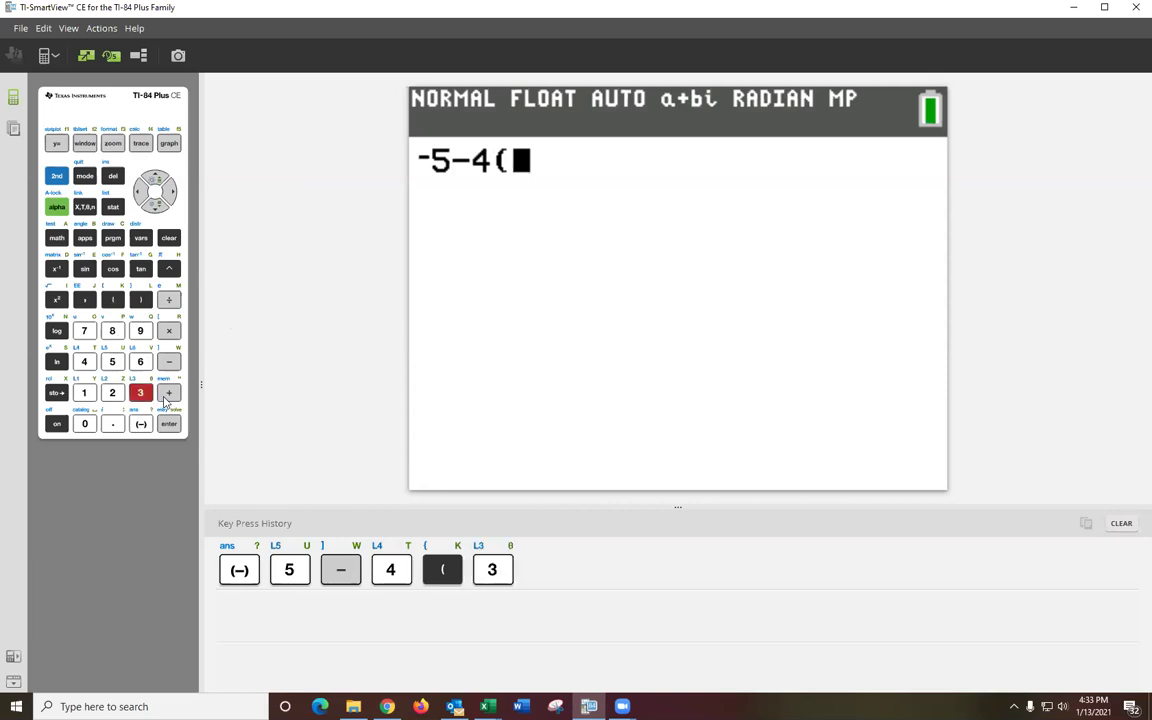
click(168, 394)
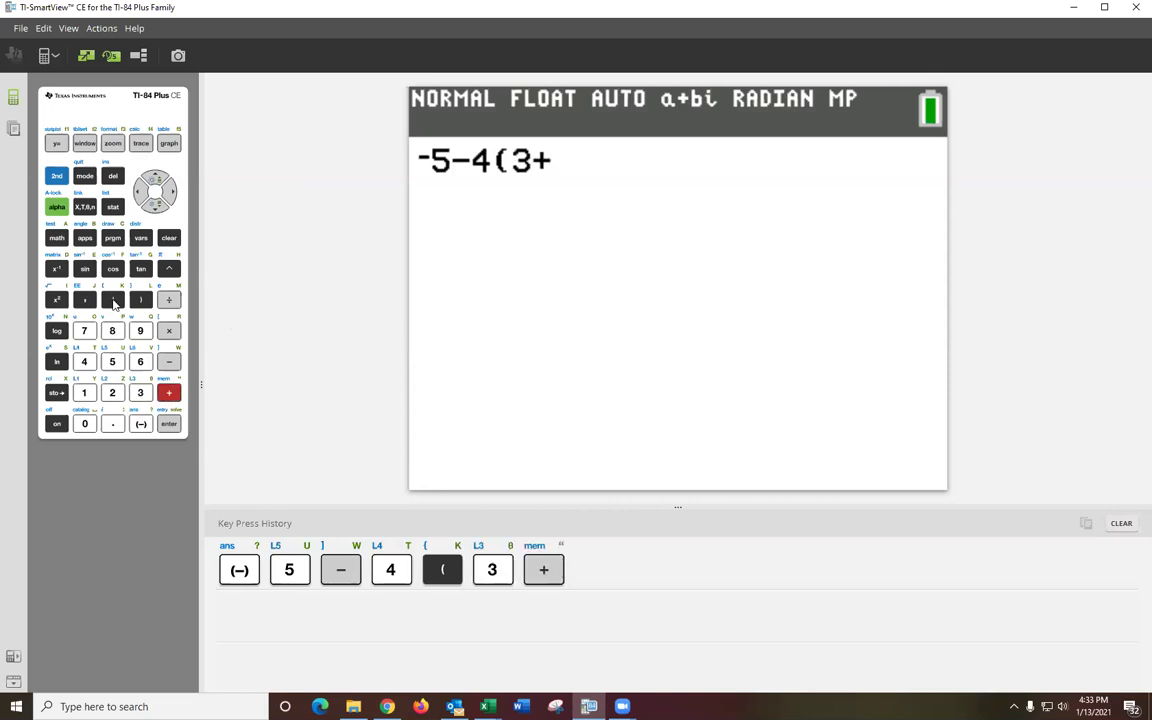
- Complete it with (−2))−8 and evaluate −5−4(3+(−2))−8 to get −17
click(113, 300)
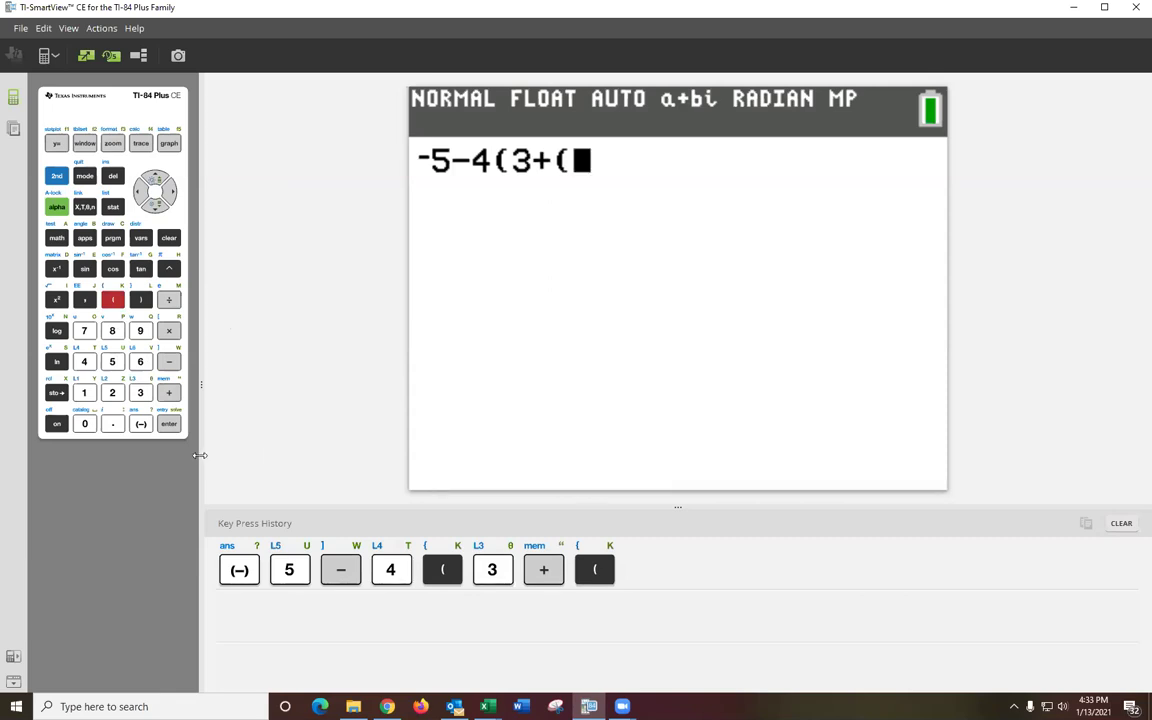
click(140, 424)
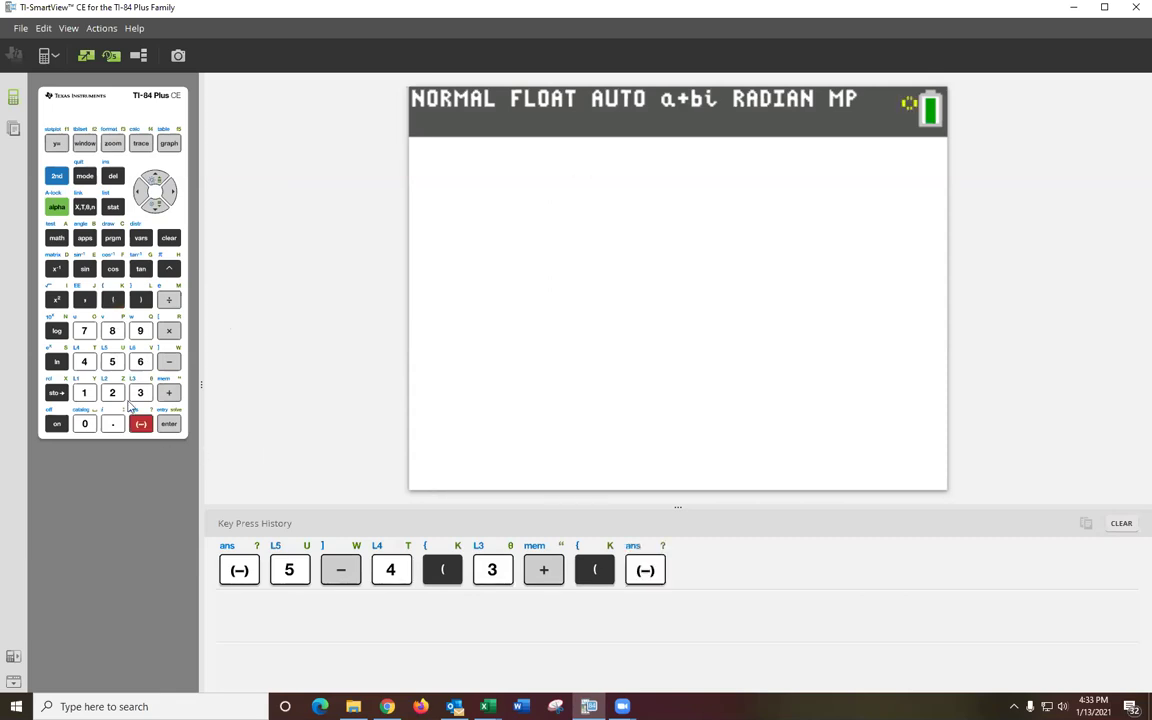
click(114, 394)
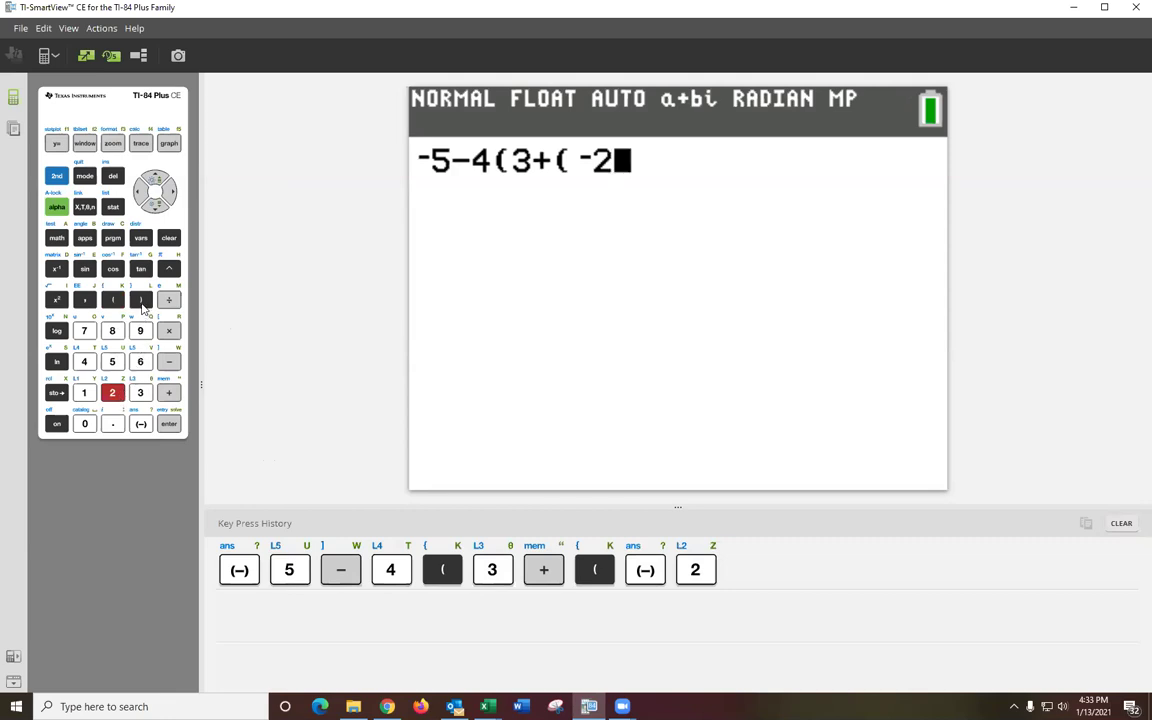
click(140, 300)
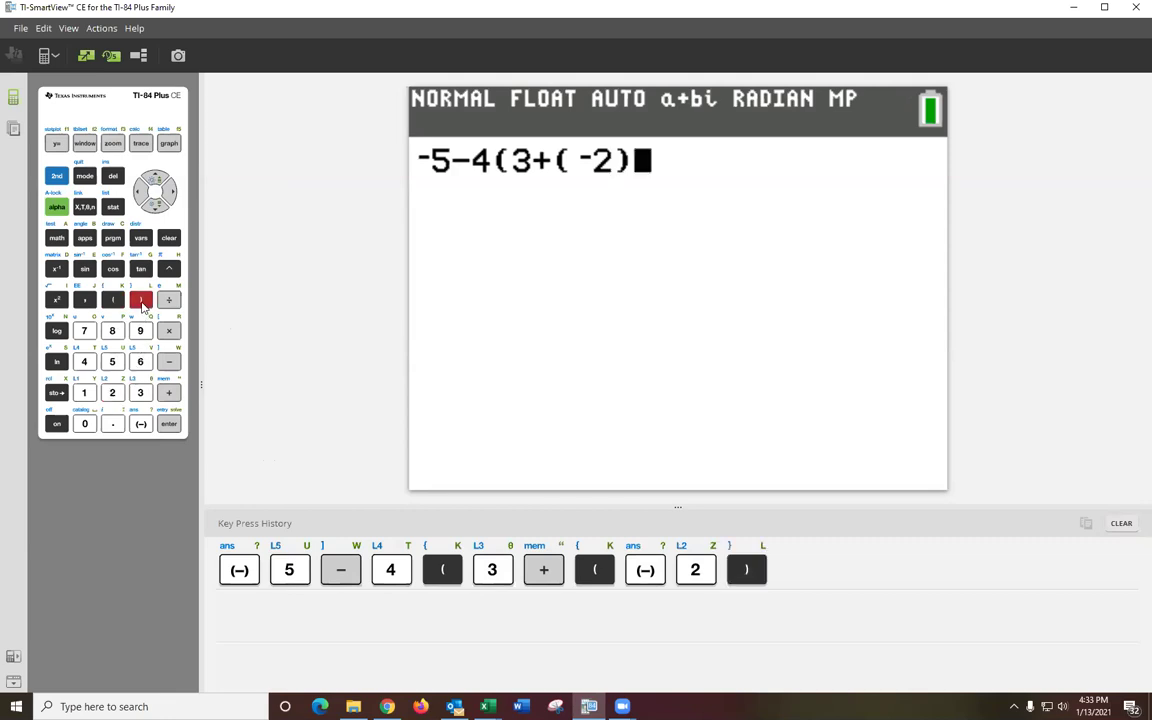
click(141, 301)
click(168, 362)
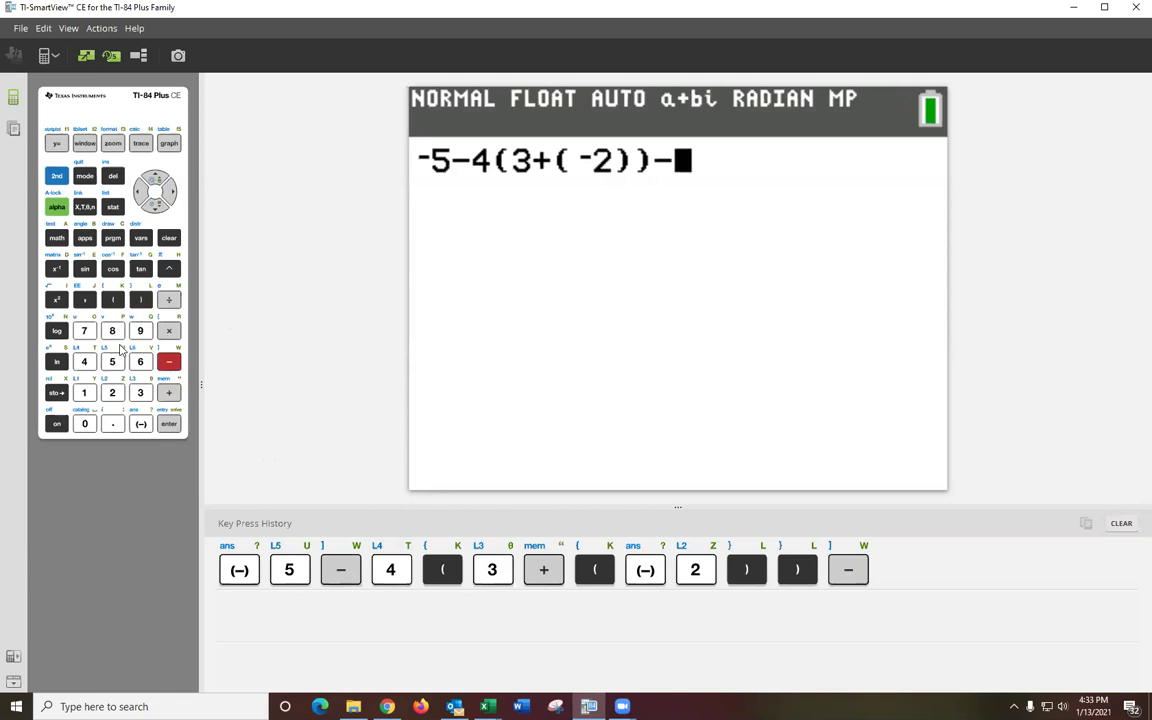
click(116, 334)
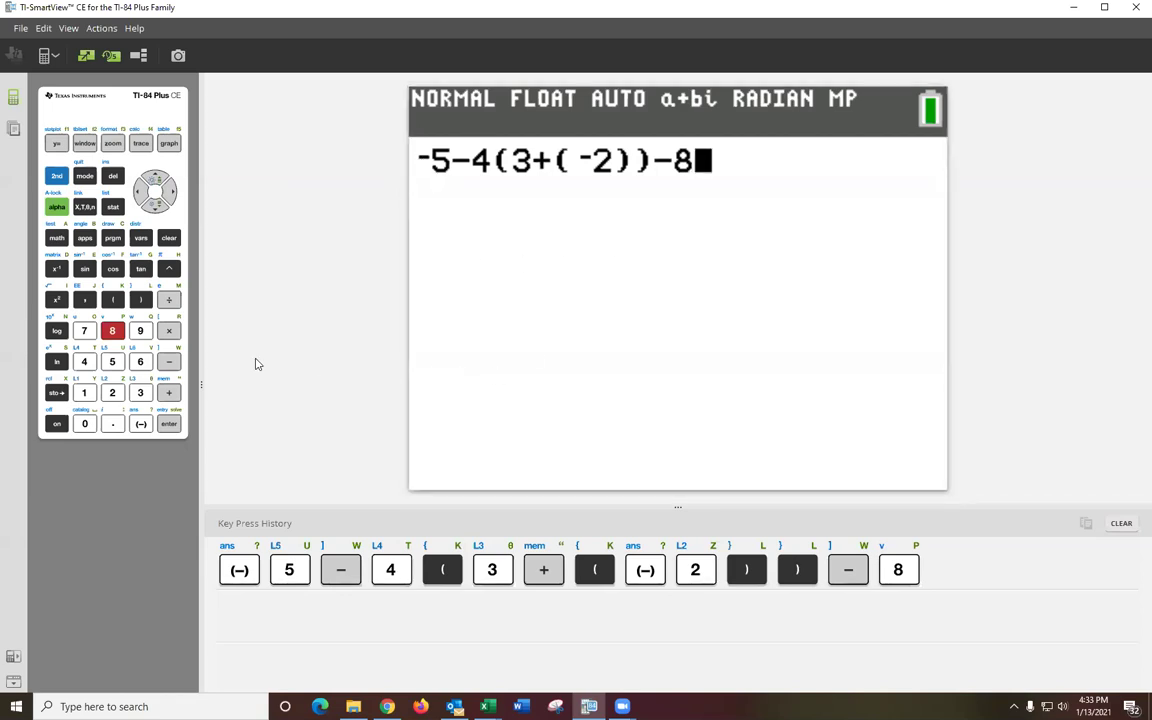
click(169, 424)
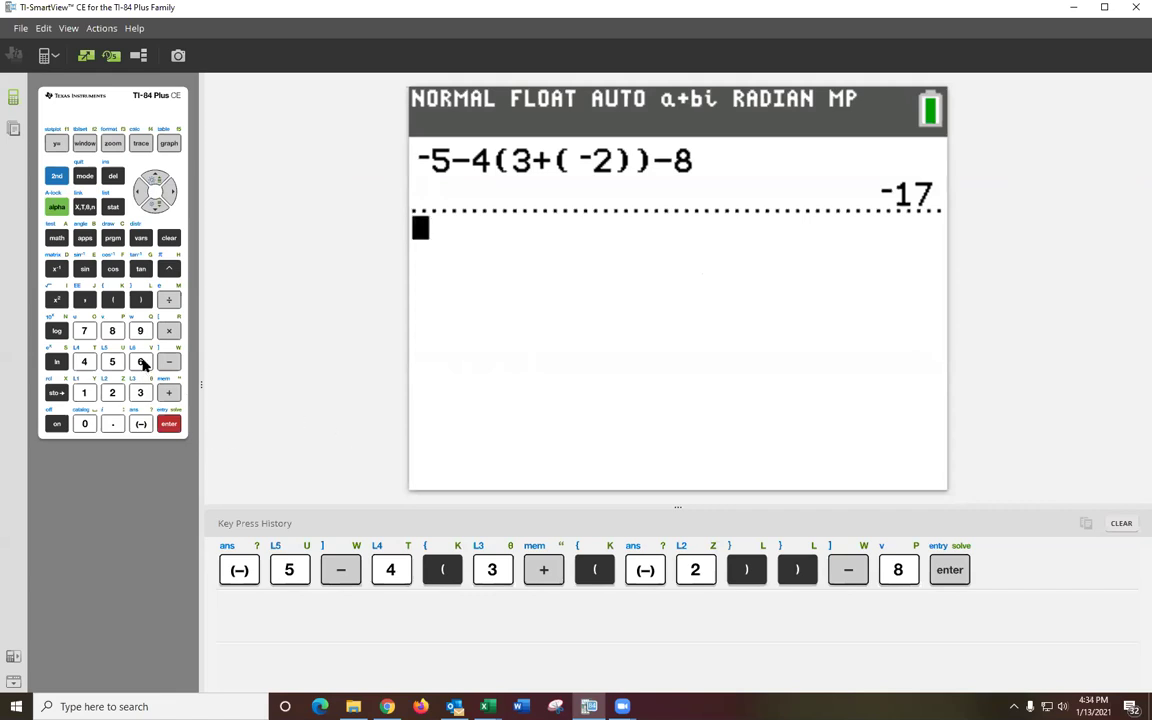
- Key in 6((−)7)−3÷4 and evaluate it, giving −42.75 below the −17 result
click(141, 362)
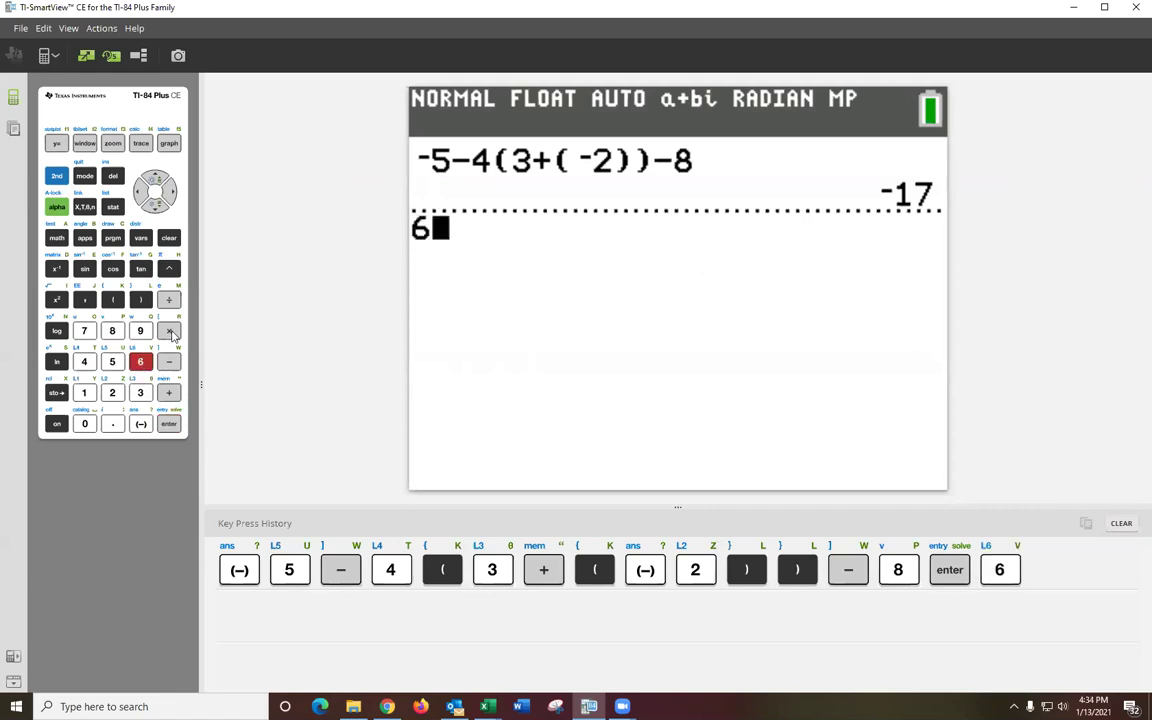
click(122, 309)
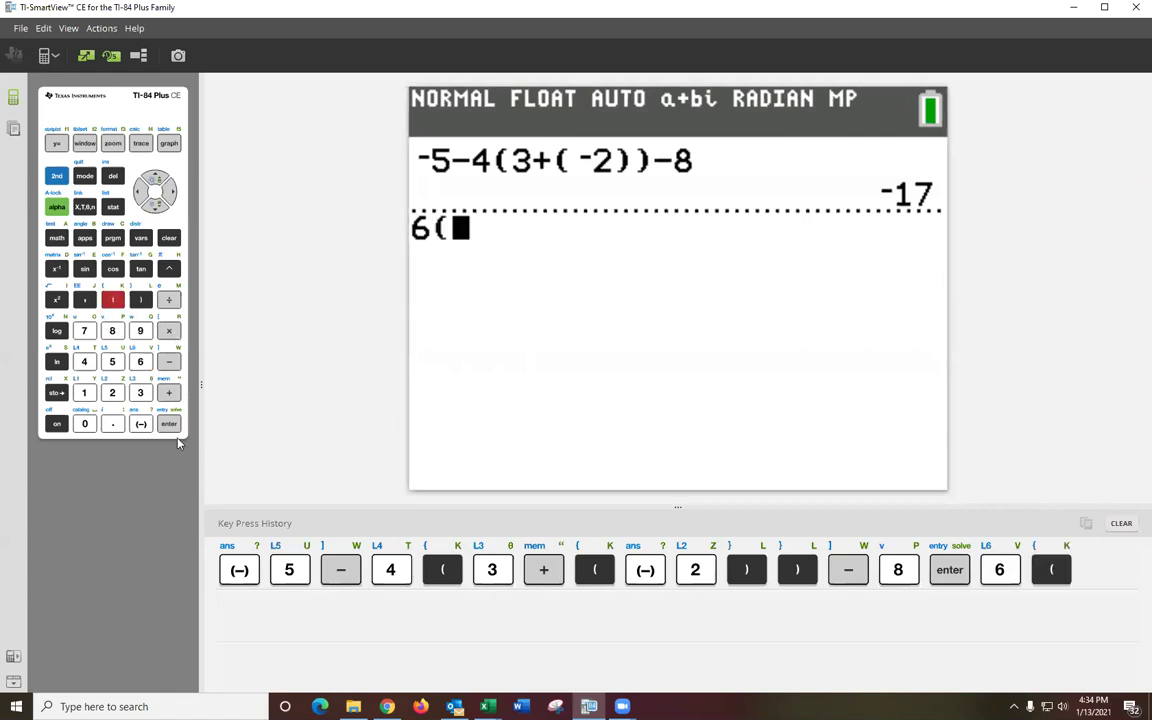
click(141, 424)
click(84, 331)
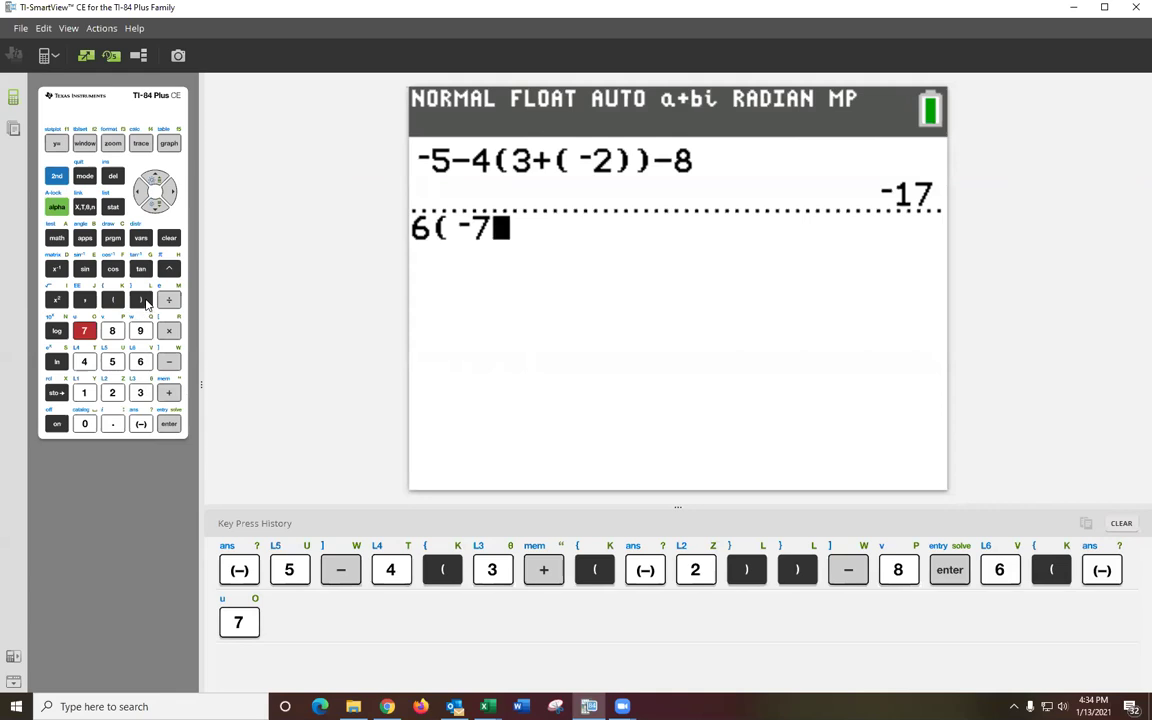
click(142, 301)
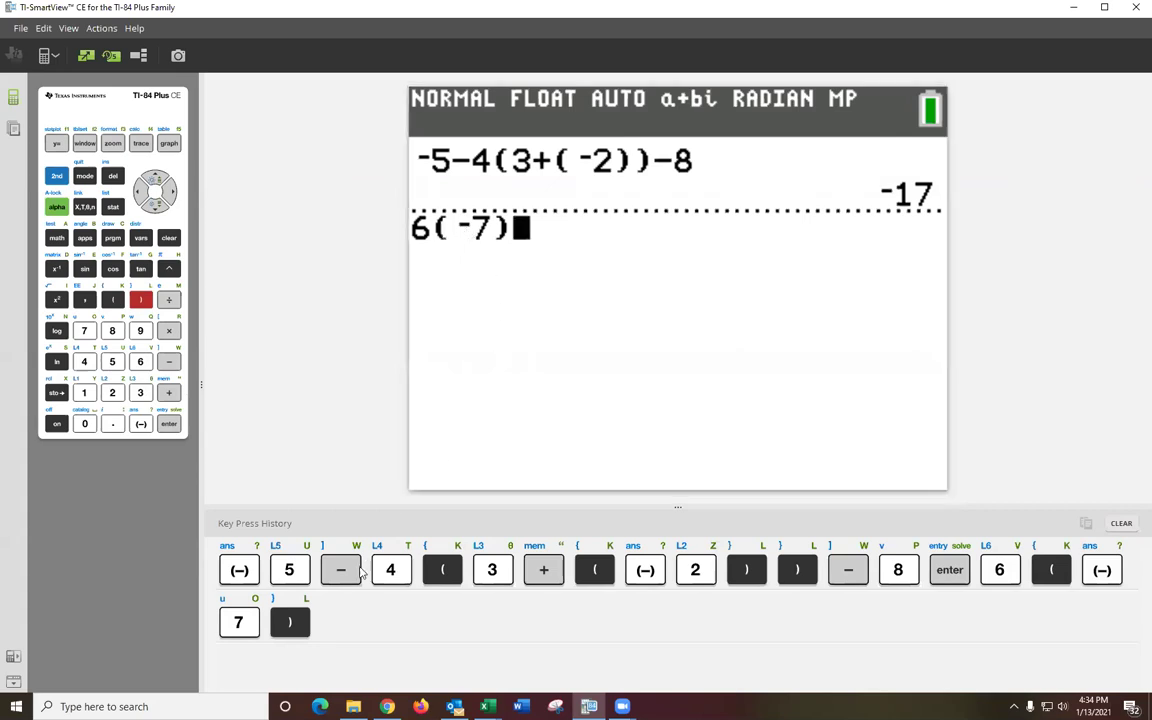
click(168, 364)
click(138, 392)
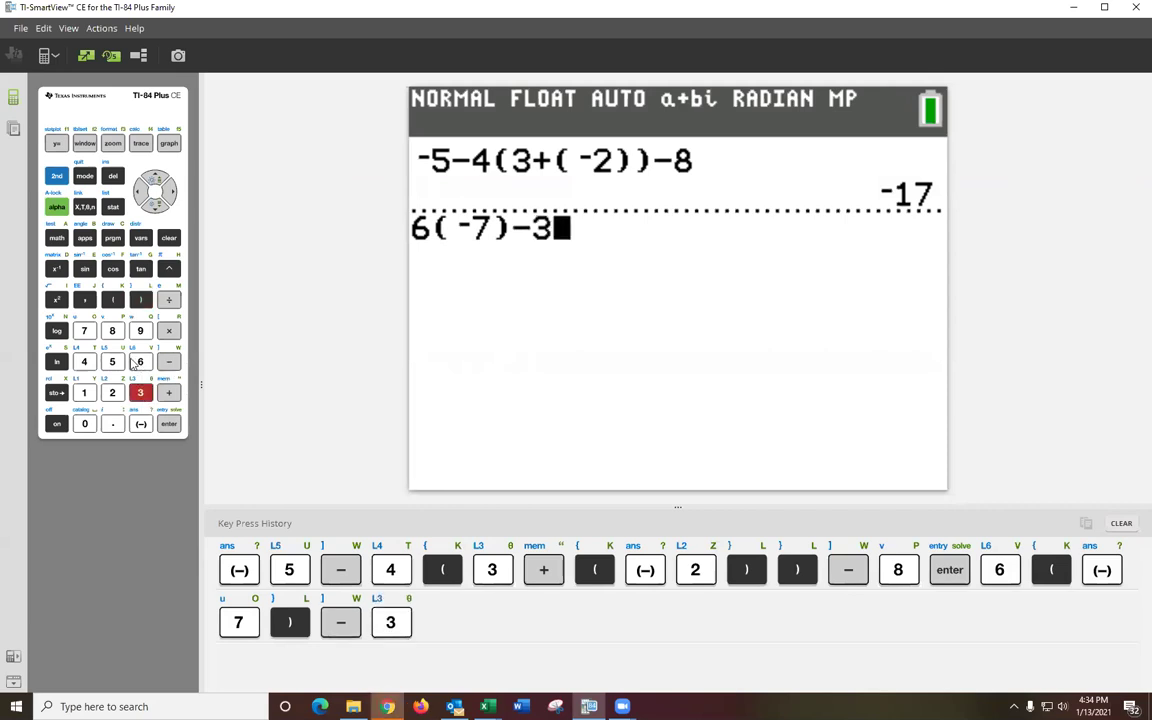
click(168, 299)
click(86, 364)
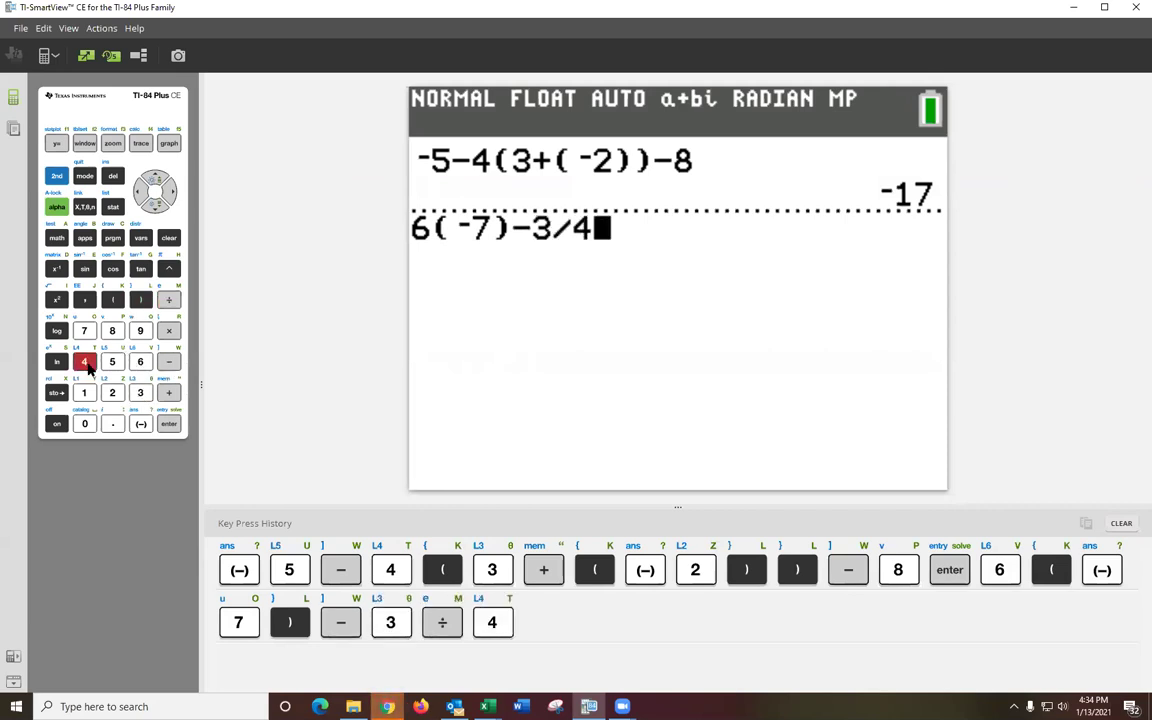
click(168, 423)
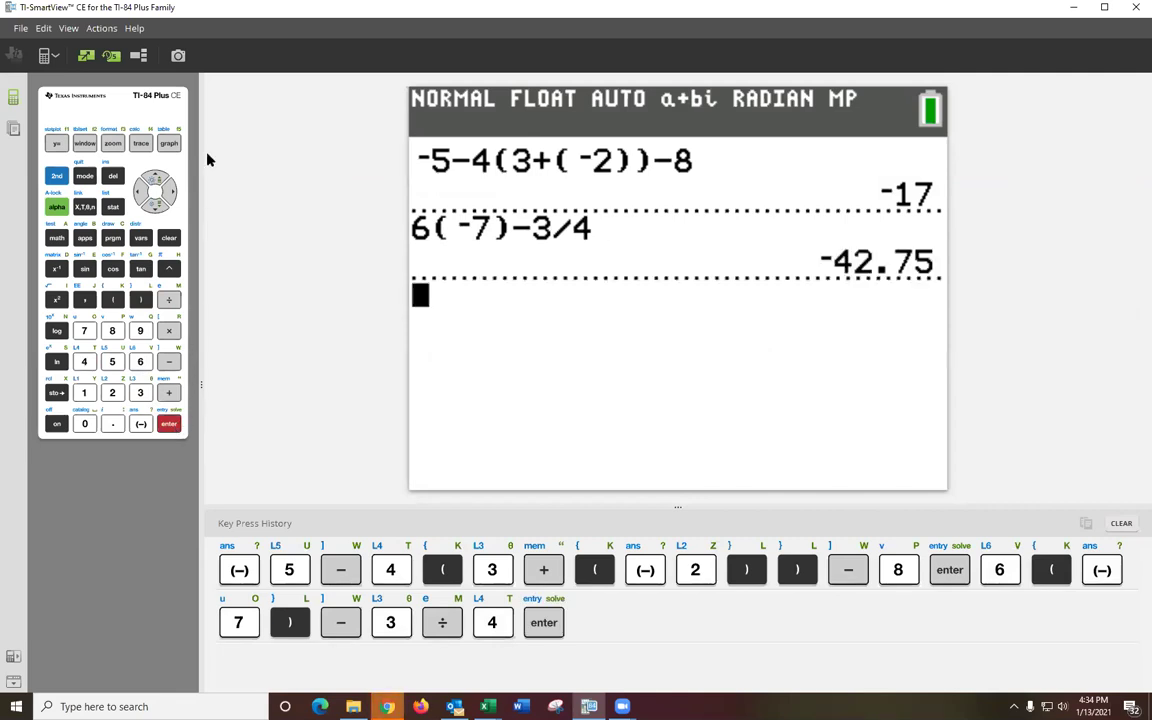
- Recall 6(−7)−3/4 from history and delete the 3/4, leaving 6(−7)−
key(Up)
key(Up)
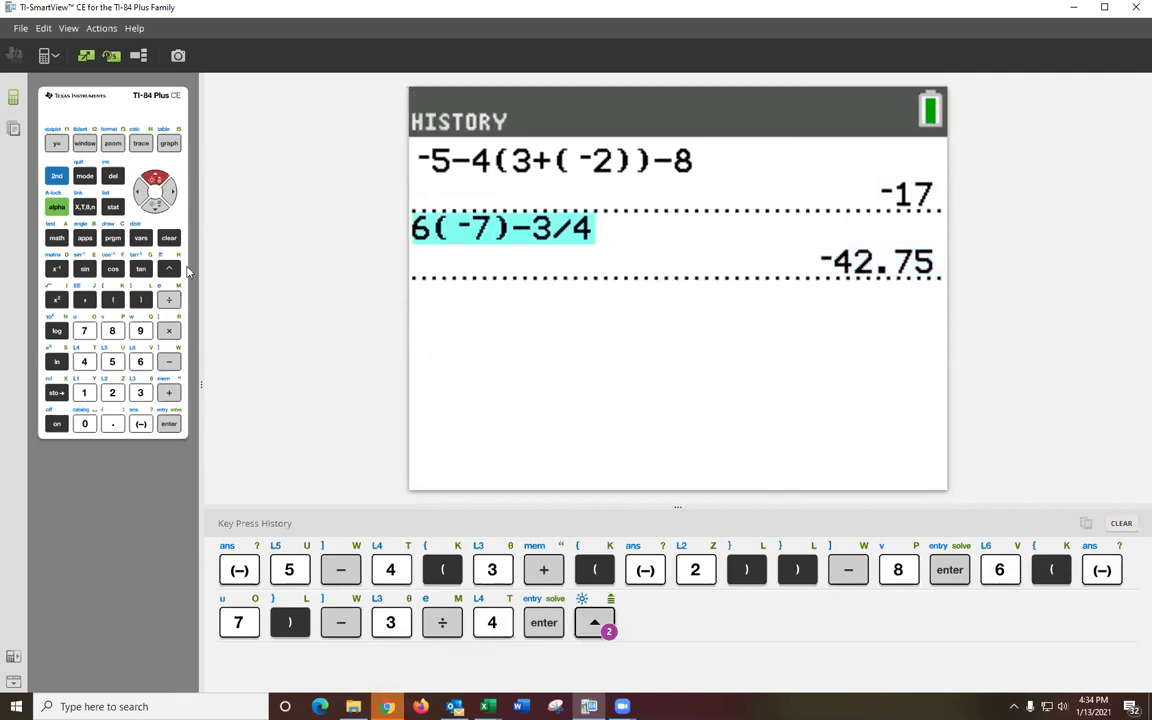
key(Return)
click(141, 193)
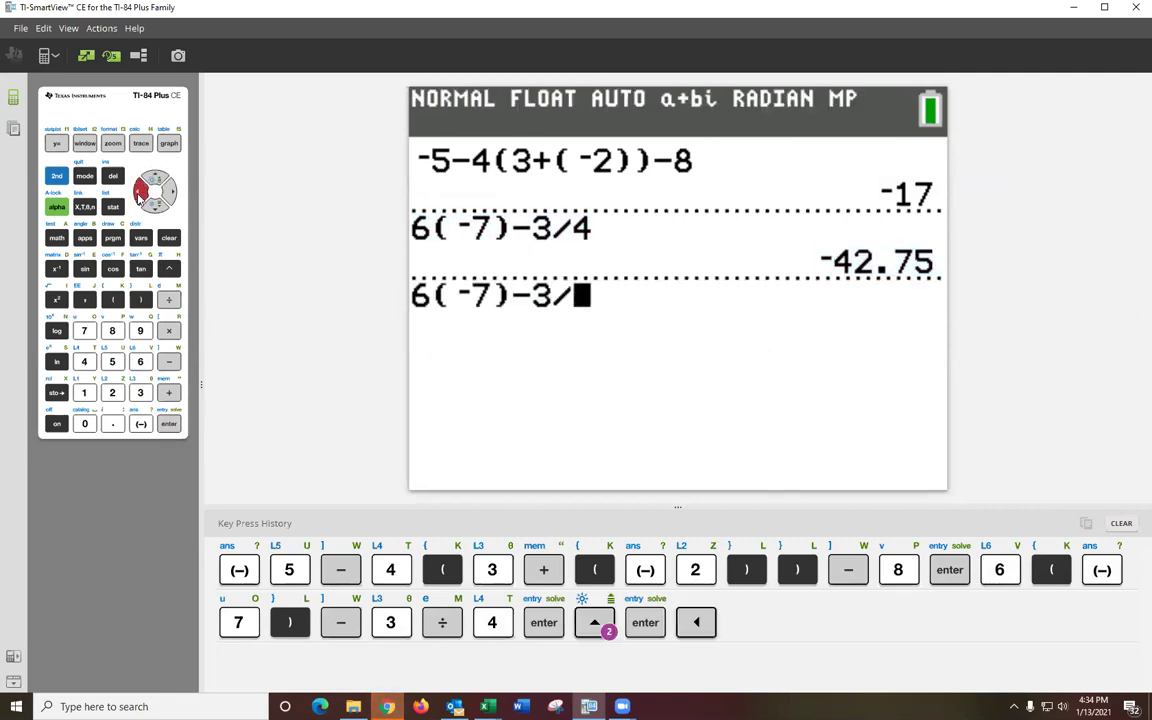
click(141, 193)
click(141, 193)
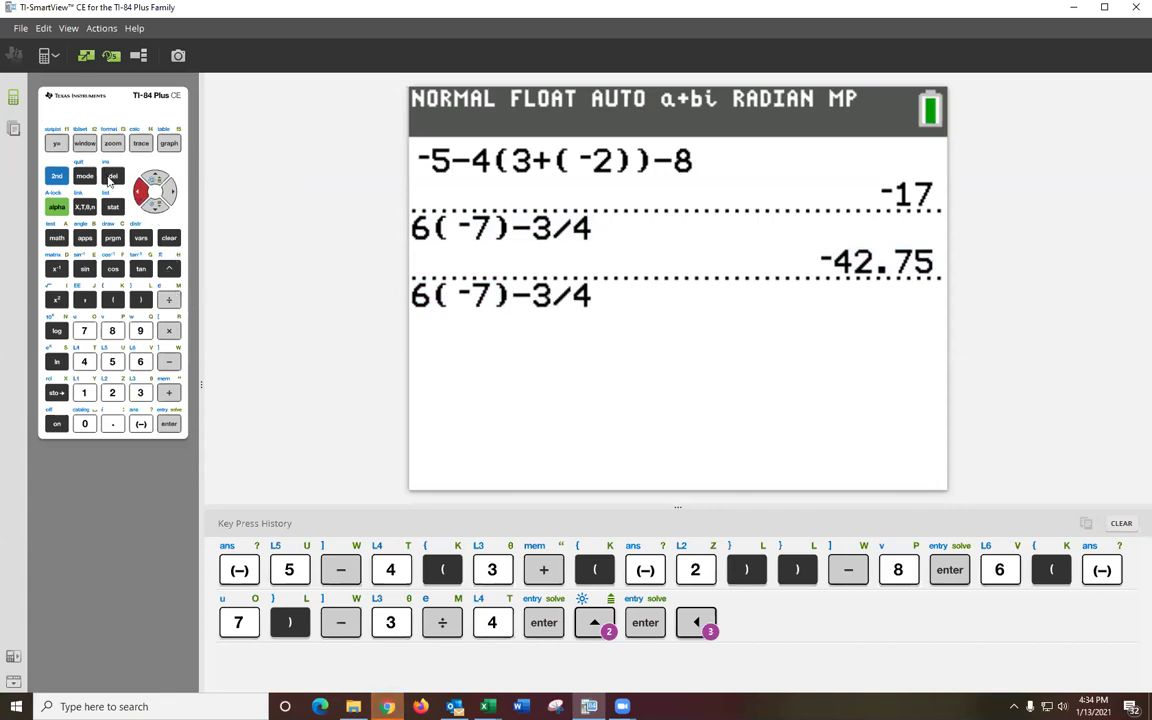
click(112, 177)
click(112, 177)
click(112, 177)
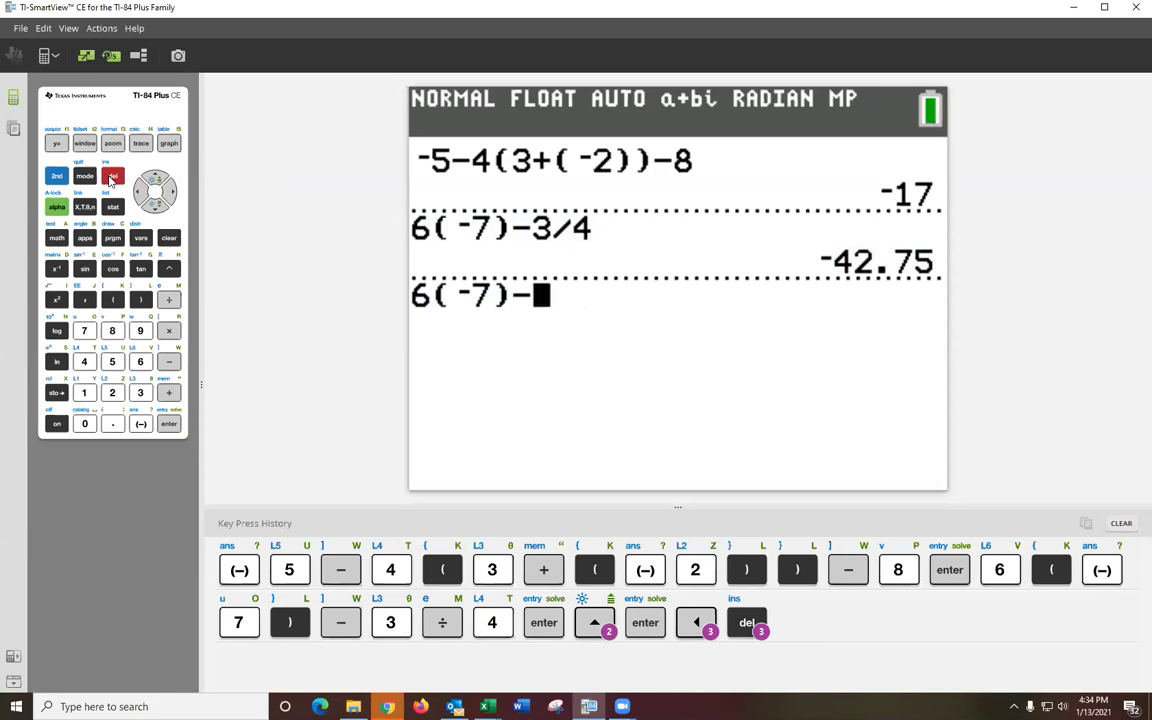
- Insert a stacked n/d fraction with 3 over 4 and evaluate, giving −171/4
click(57, 205)
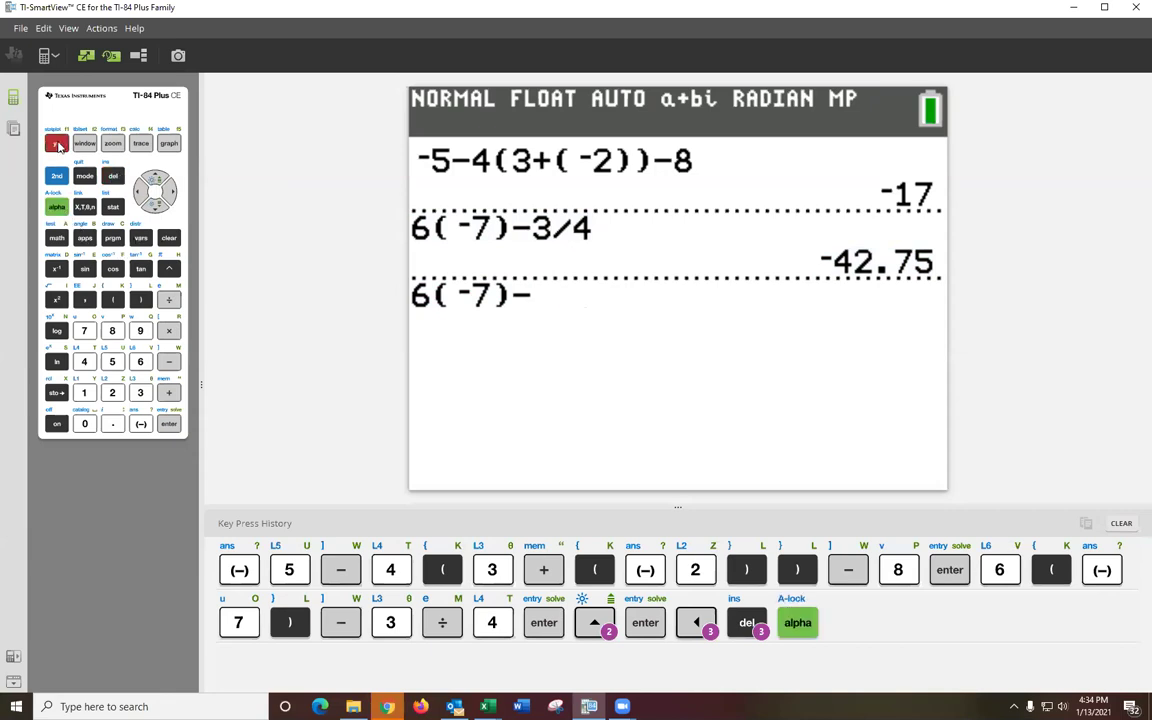
click(57, 145)
key(Return)
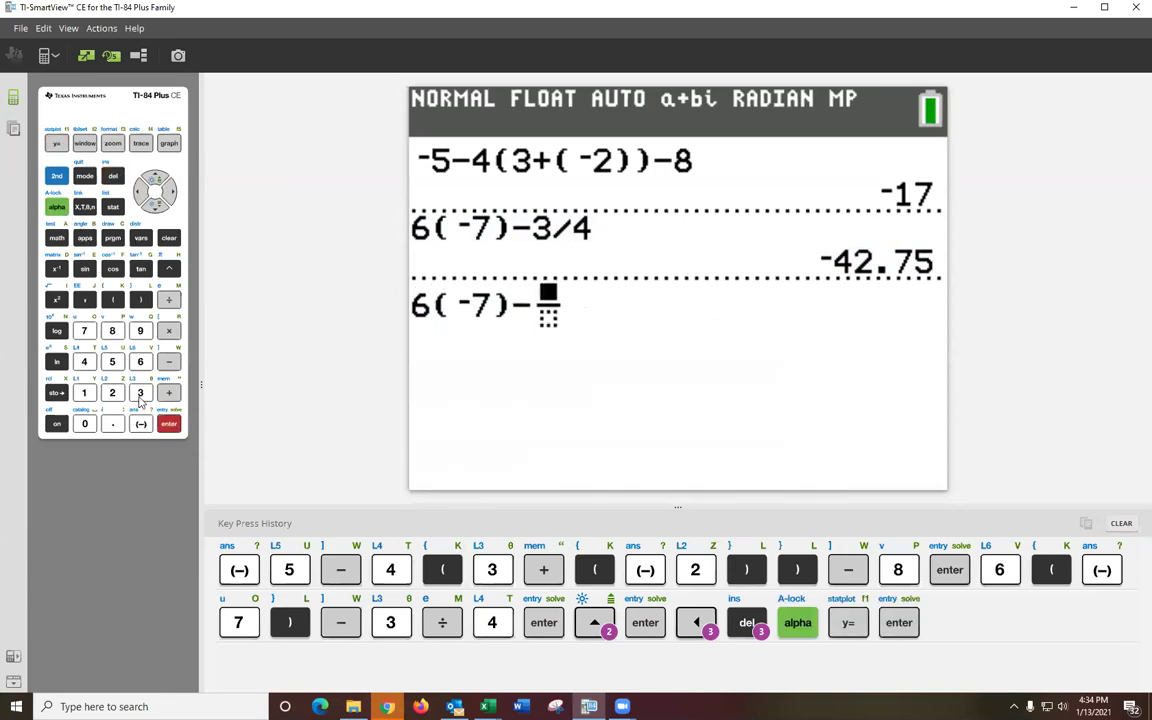
click(140, 393)
click(155, 205)
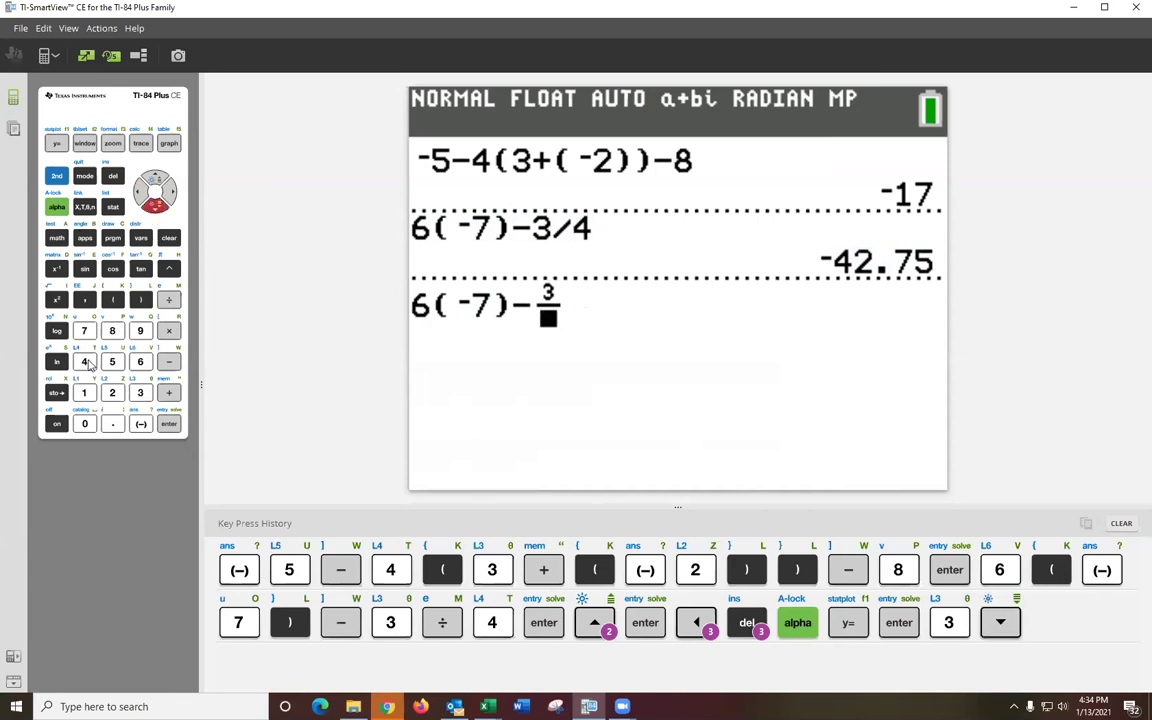
click(85, 362)
click(169, 424)
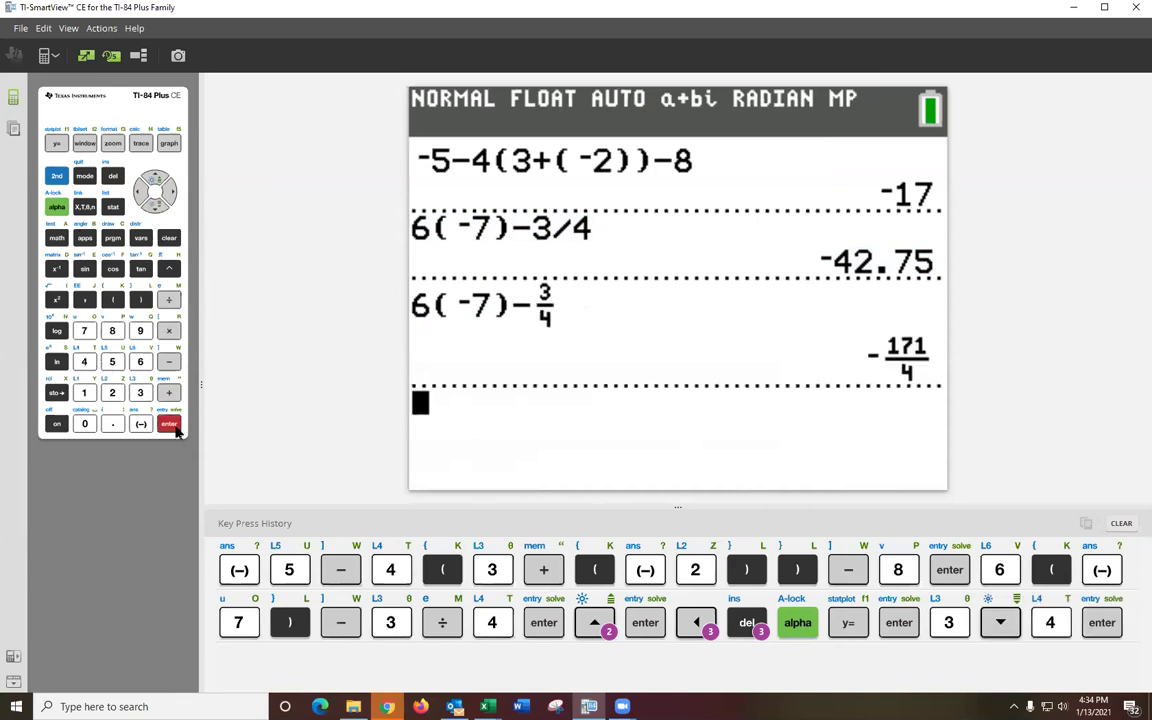